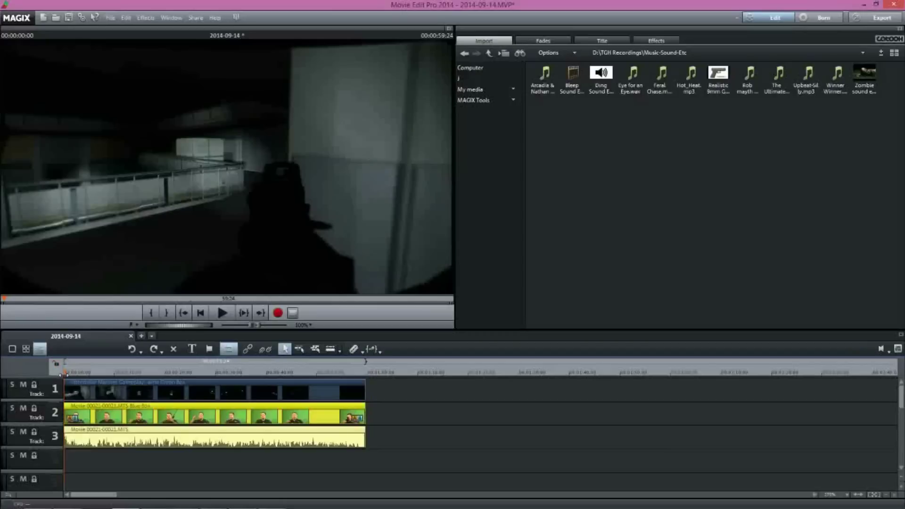
Scrub through the green-screen footage to examine its unkeyed background, and return the playhead to the start
drag(64, 376, 43, 375)
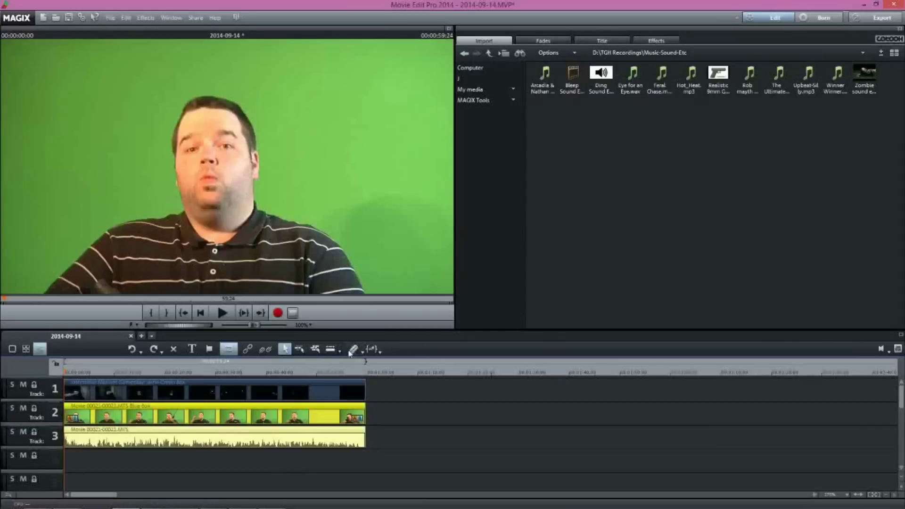
mouse_move(67, 376)
mouse_down()
mouse_move(324, 379)
mouse_move(66, 372)
mouse_up()
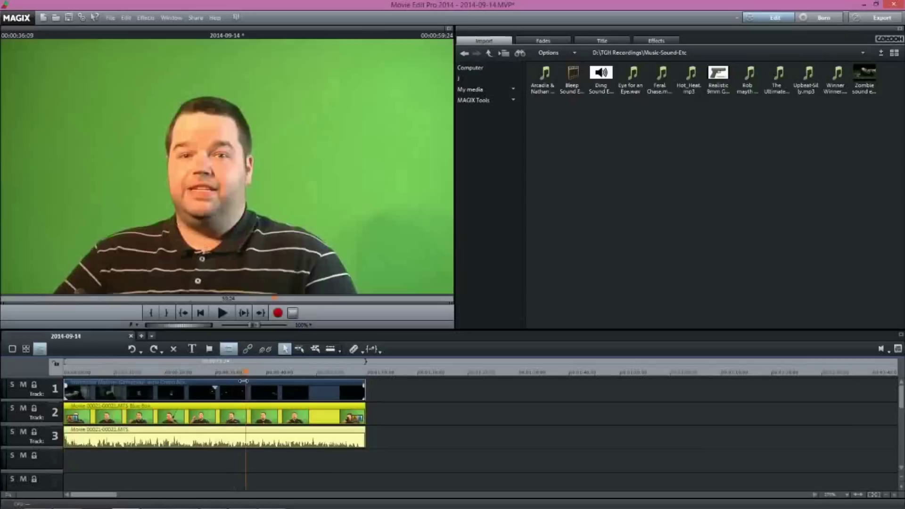
click(102, 370)
click(65, 370)
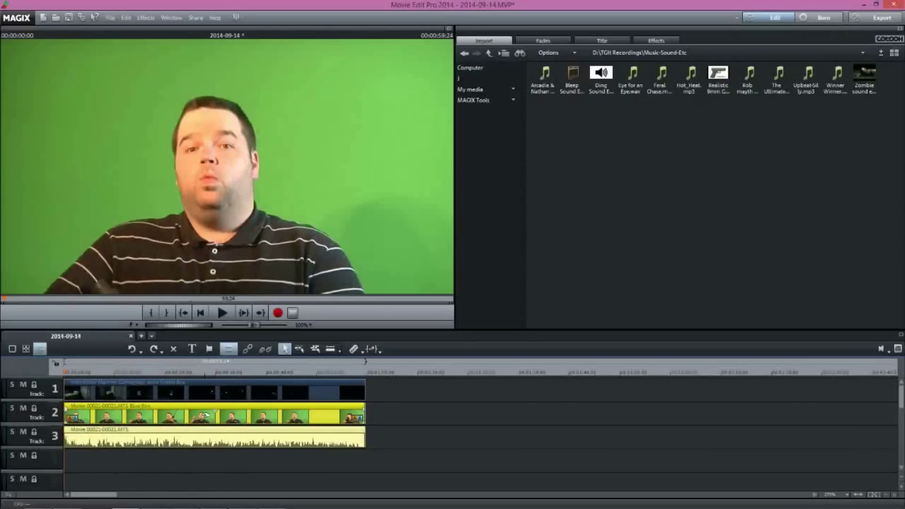
Open the chroma key effect for the green-screen clip and ungroup its video on track 2 from its audio on track 3
click(660, 41)
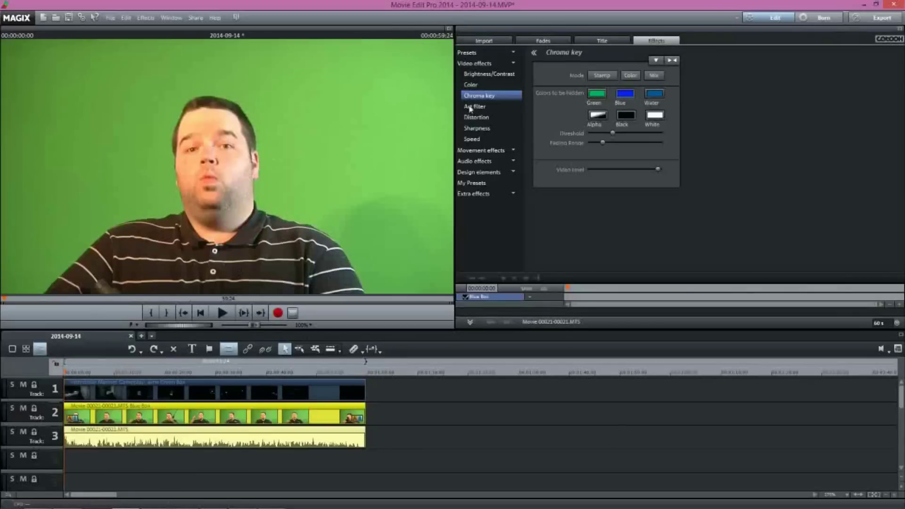
click(117, 415)
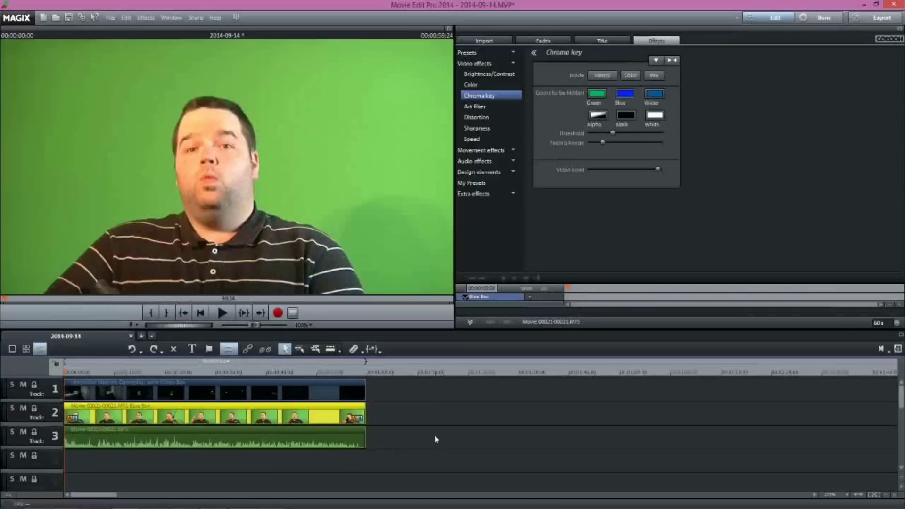
drag(435, 436, 91, 382)
click(395, 441)
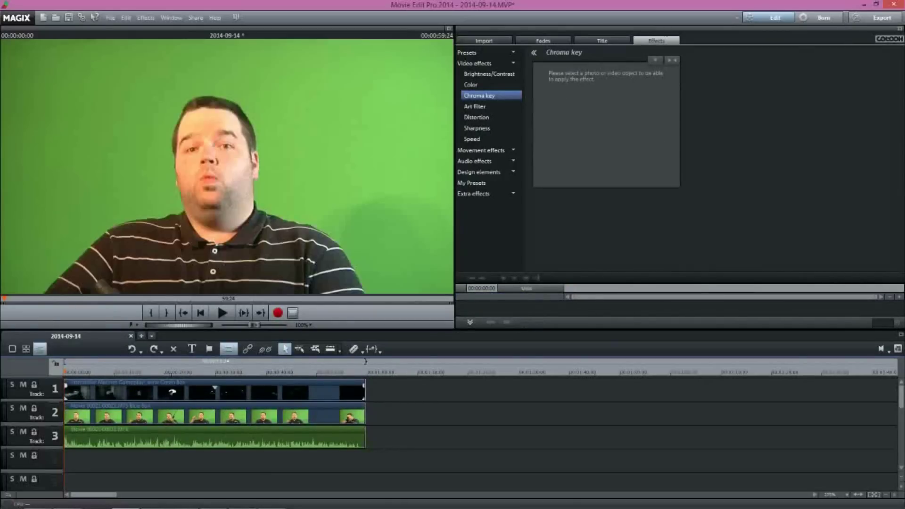
click(179, 420)
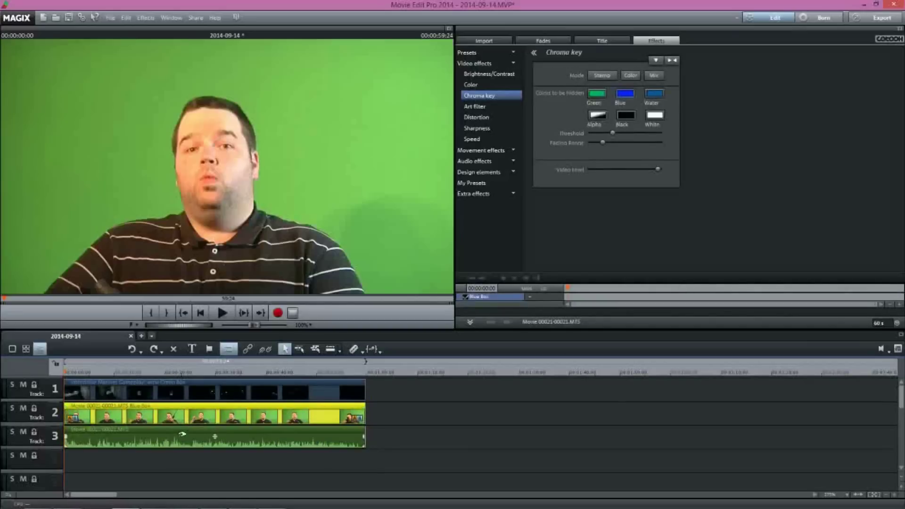
click(266, 352)
click(216, 441)
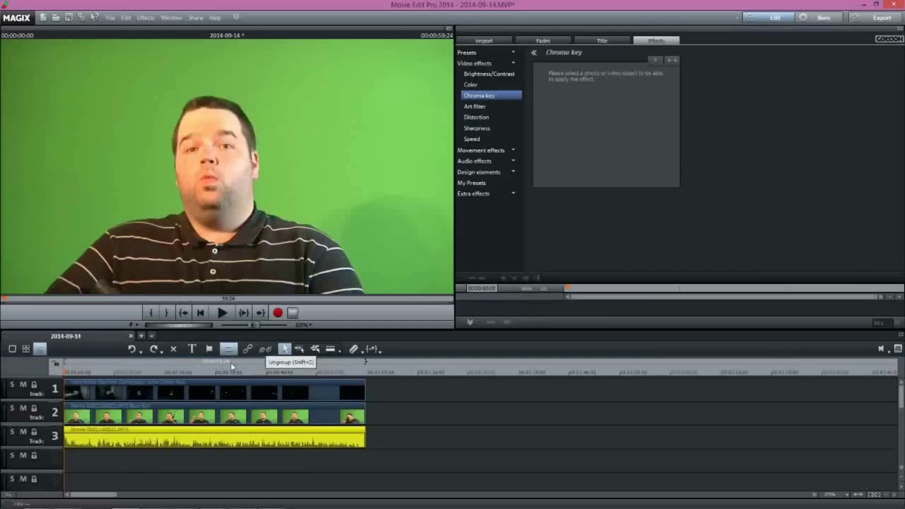
Key out green in the track 2 video with a low threshold, and move the track 1 gameplay clip past its end
click(213, 413)
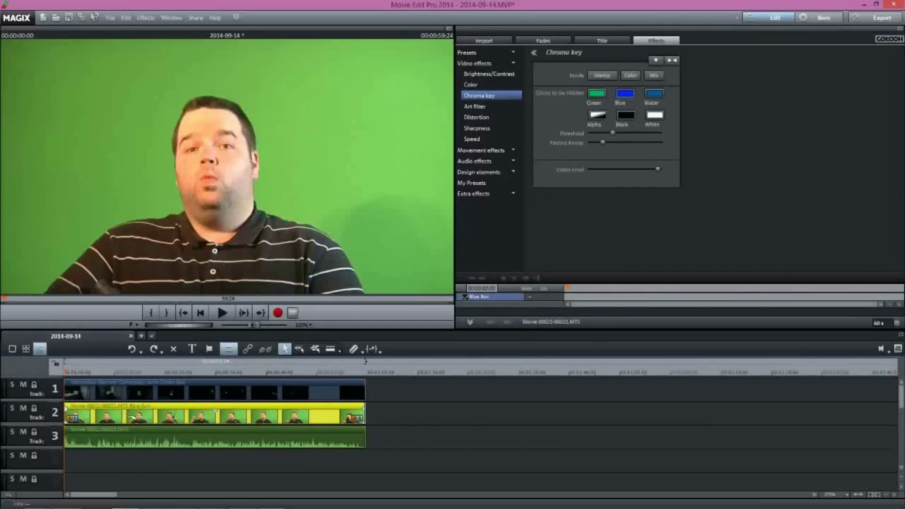
click(603, 96)
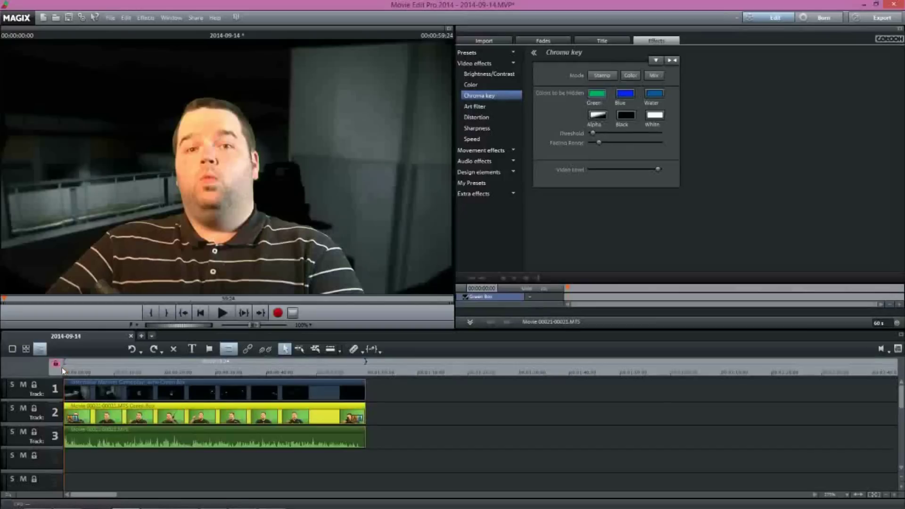
drag(65, 373, 464, 385)
drag(133, 372, 106, 374)
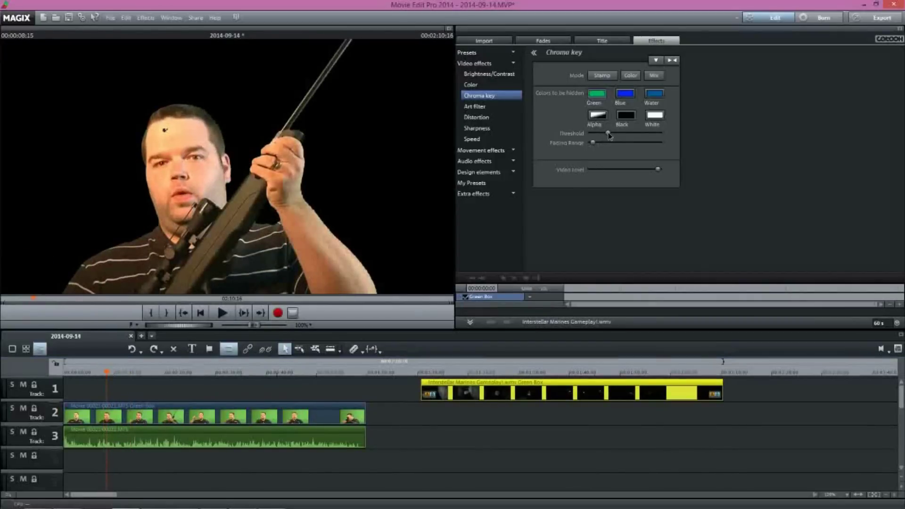
Fine-tune the track 2 clip's chroma key with a minimal threshold and slightly higher fading range, and check it along the clip
drag(608, 133, 608, 135)
click(325, 413)
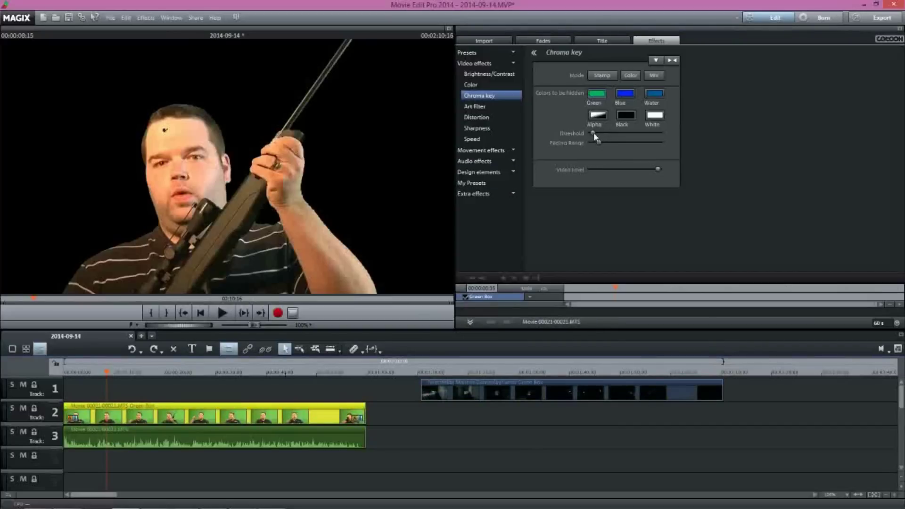
drag(592, 133, 601, 143)
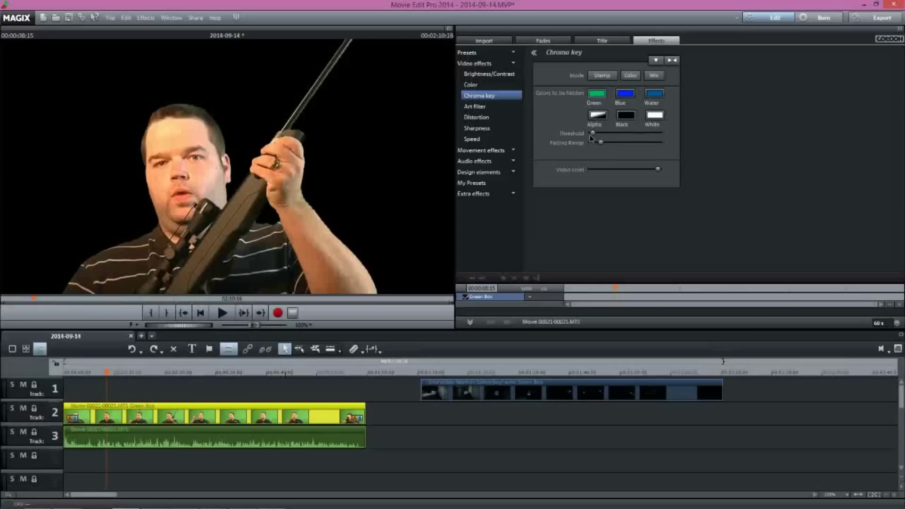
drag(106, 373, 366, 372)
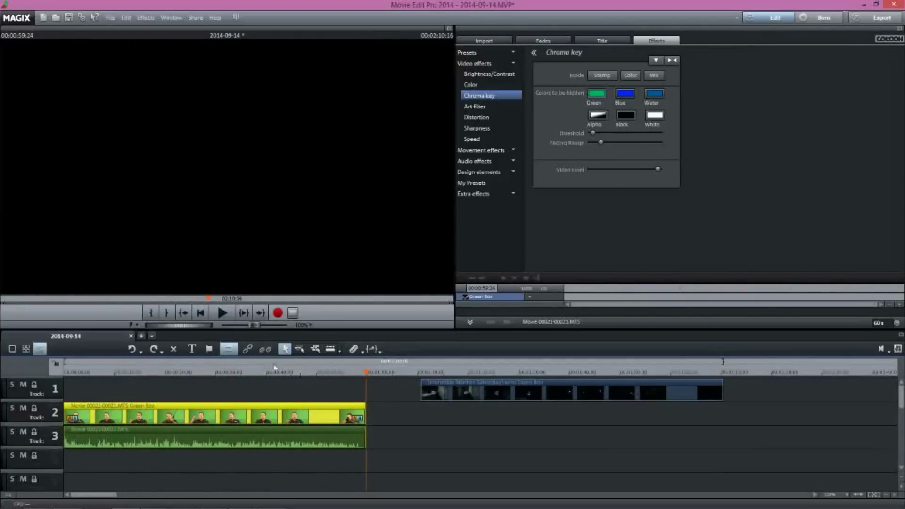
click(300, 373)
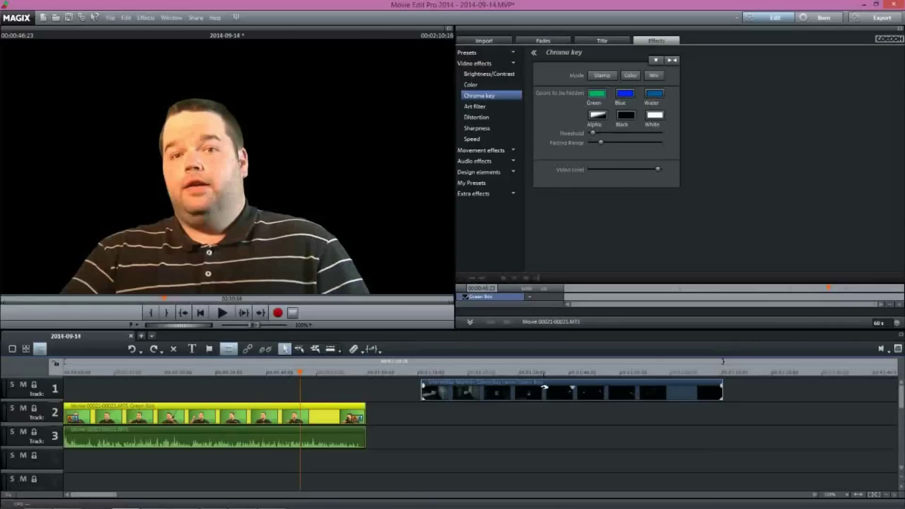
Move the gameplay clip on track 1 back to the start of the timeline, above the keyed video
click(545, 387)
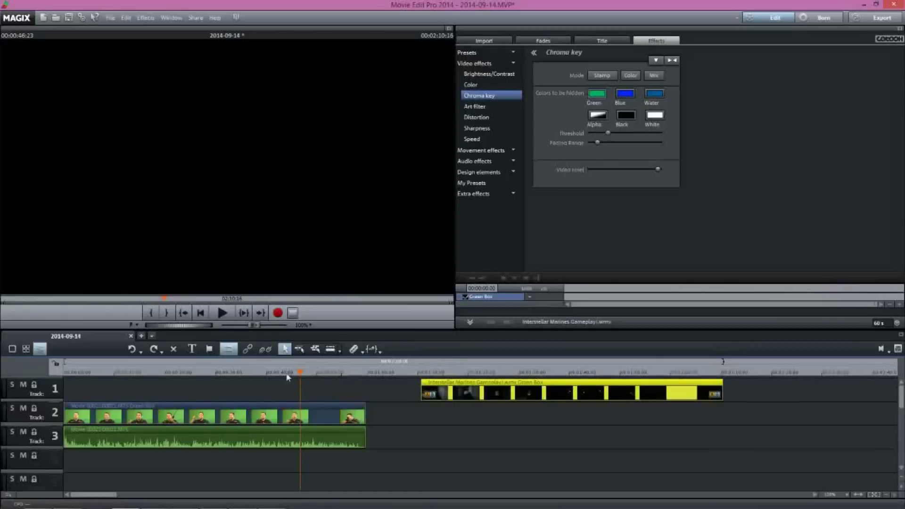
drag(299, 371, 237, 372)
drag(519, 391, 141, 378)
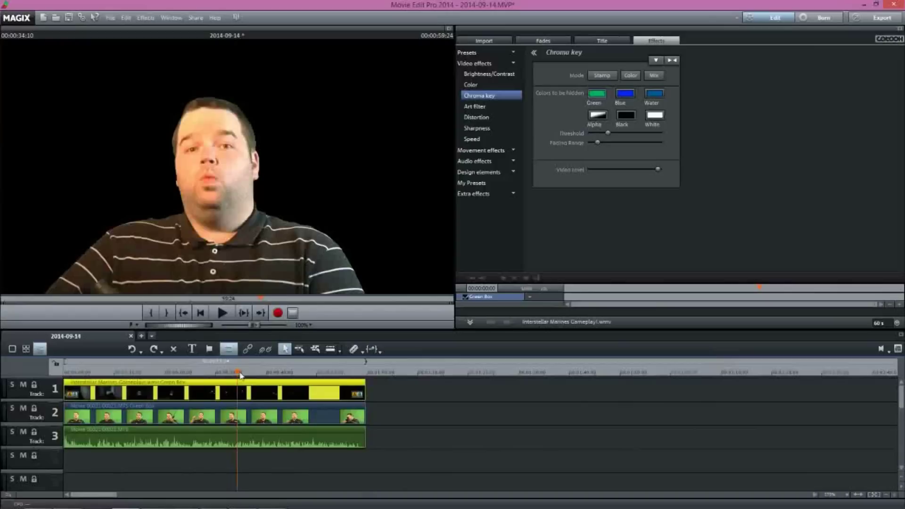
Scrub through the timeline to examine the keyed presenter against the gameplay background at several points
drag(238, 373, 354, 386)
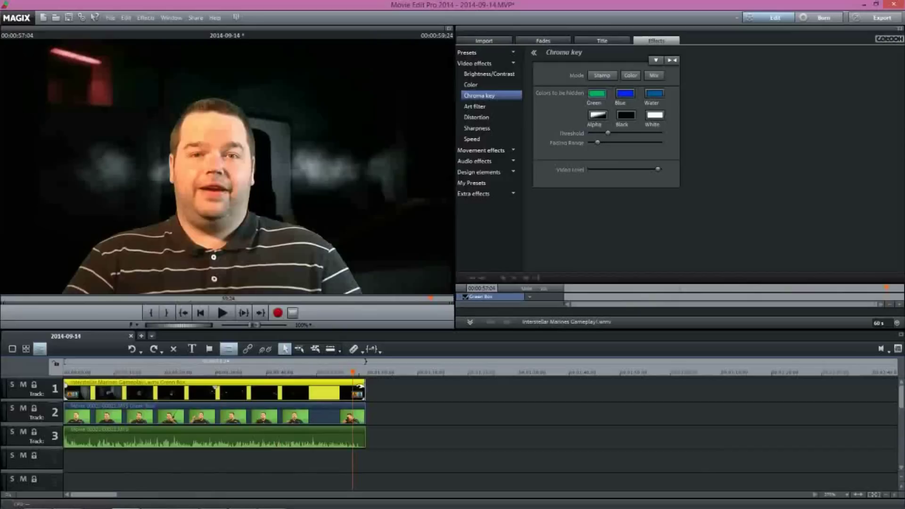
click(307, 365)
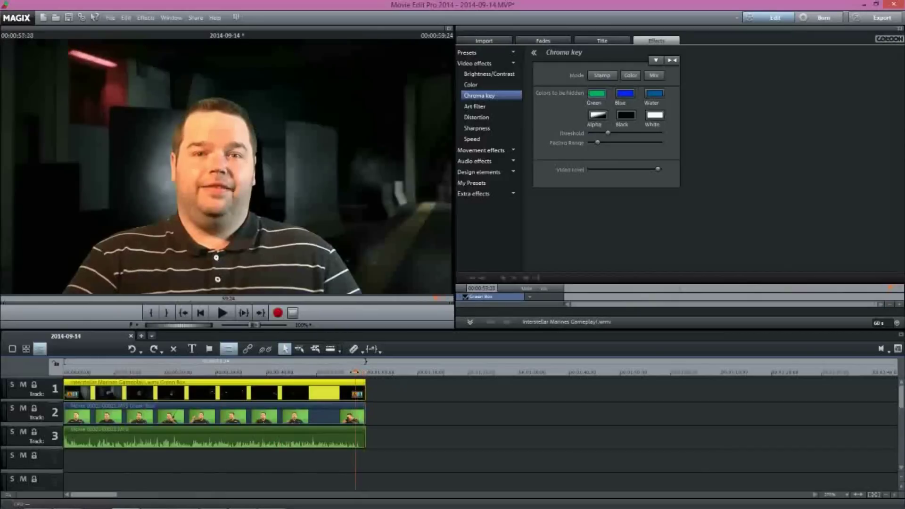
click(234, 364)
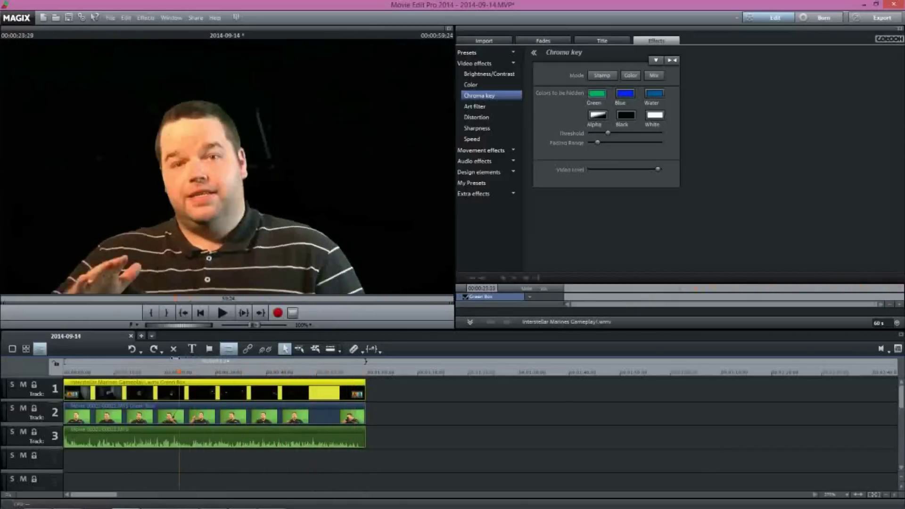
drag(175, 358, 261, 372)
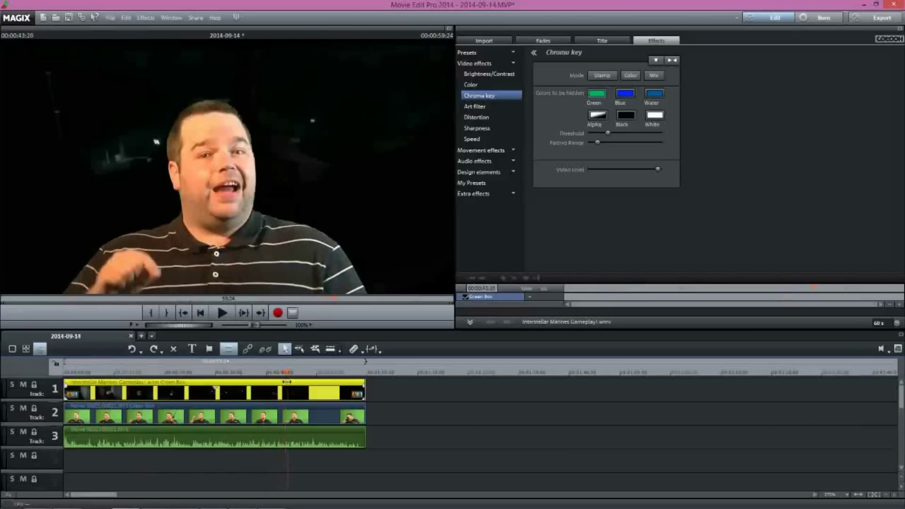
drag(286, 382, 239, 420)
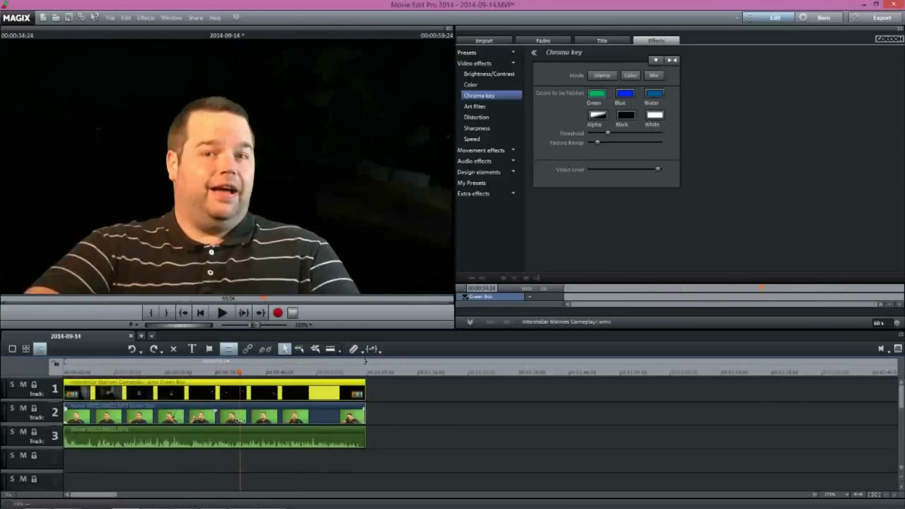
mouse_move(297, 417)
mouse_down()
mouse_move(83, 421)
mouse_move(304, 422)
mouse_up()
drag(225, 417, 196, 417)
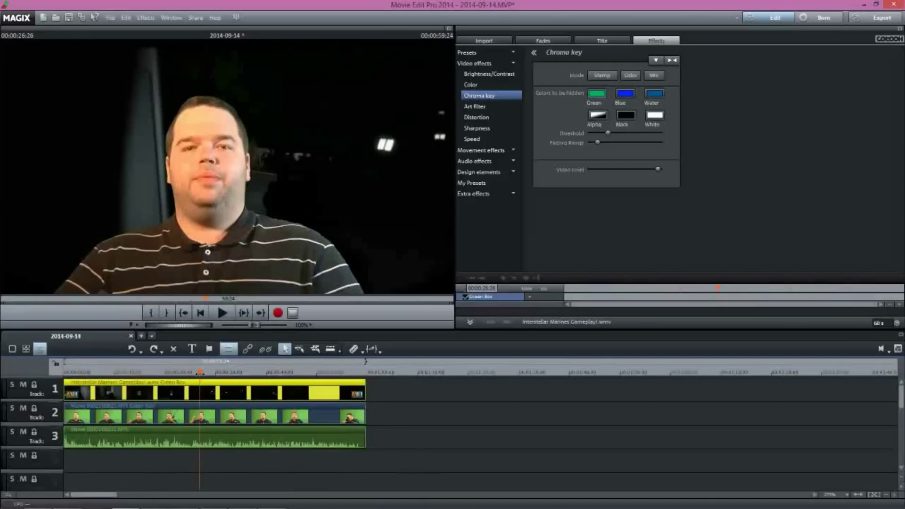
drag(203, 375, 124, 375)
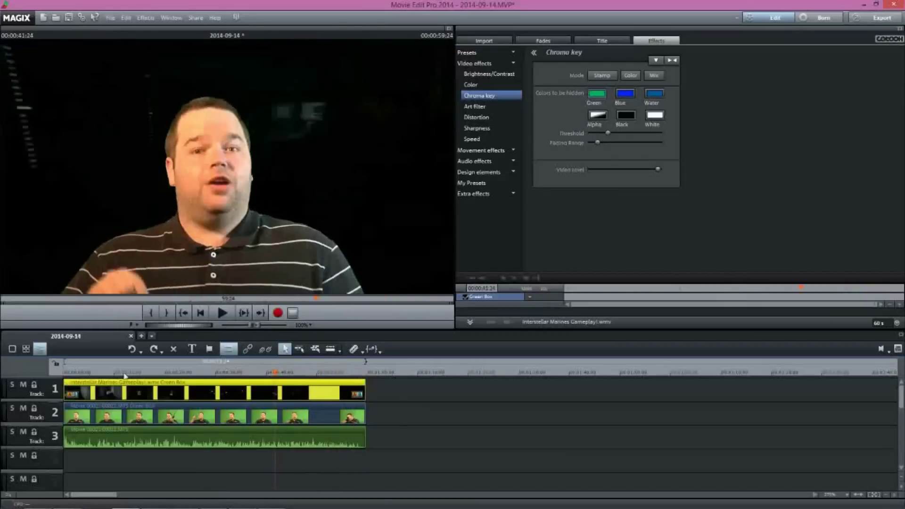